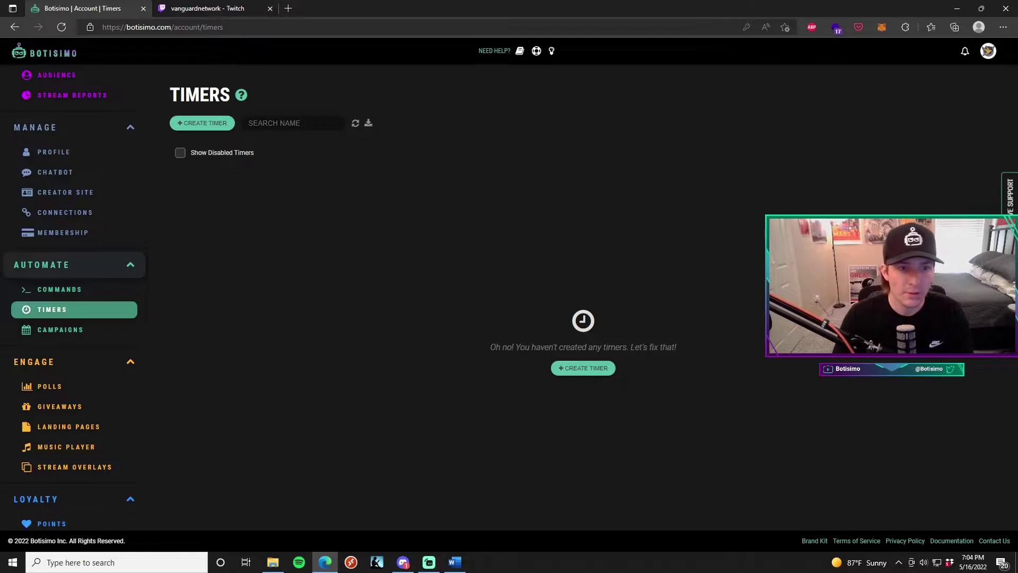
{"action": "left_click", "coordinate": [195, 125]}
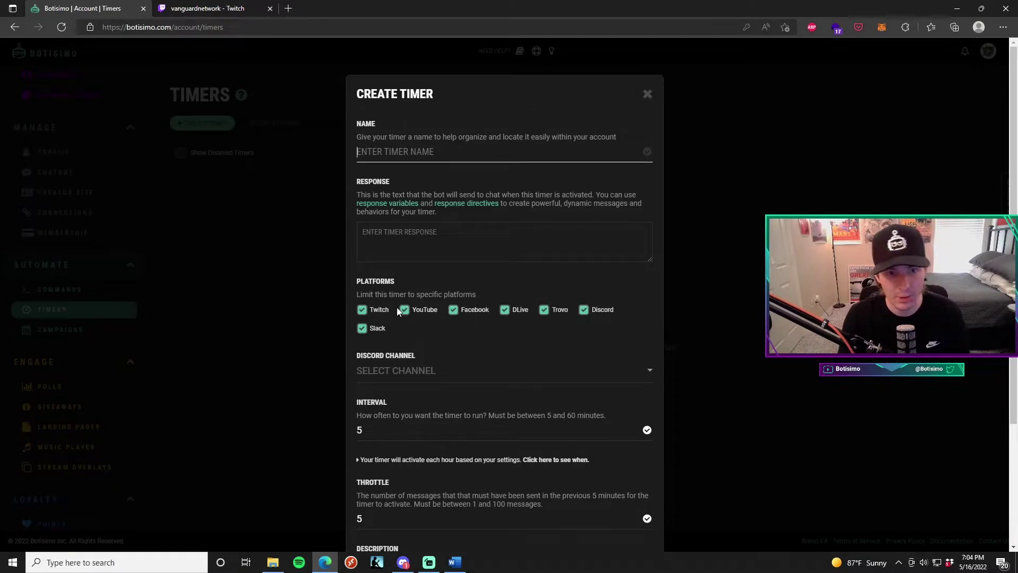
{"action": "type", "text": "Example"}
{"action": "key", "text": "Tab"}
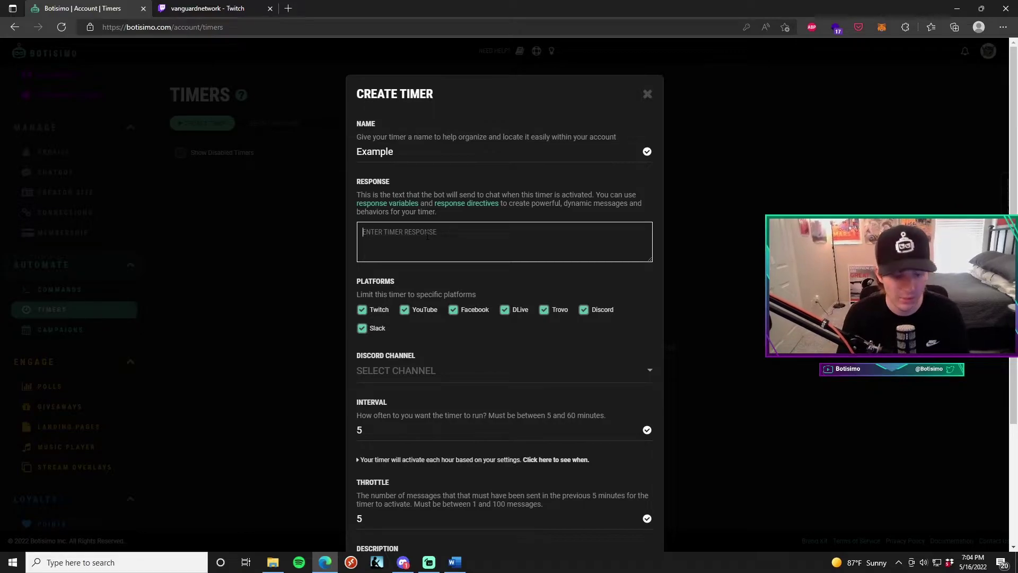
{"action": "type", "text": "Follow us on "}
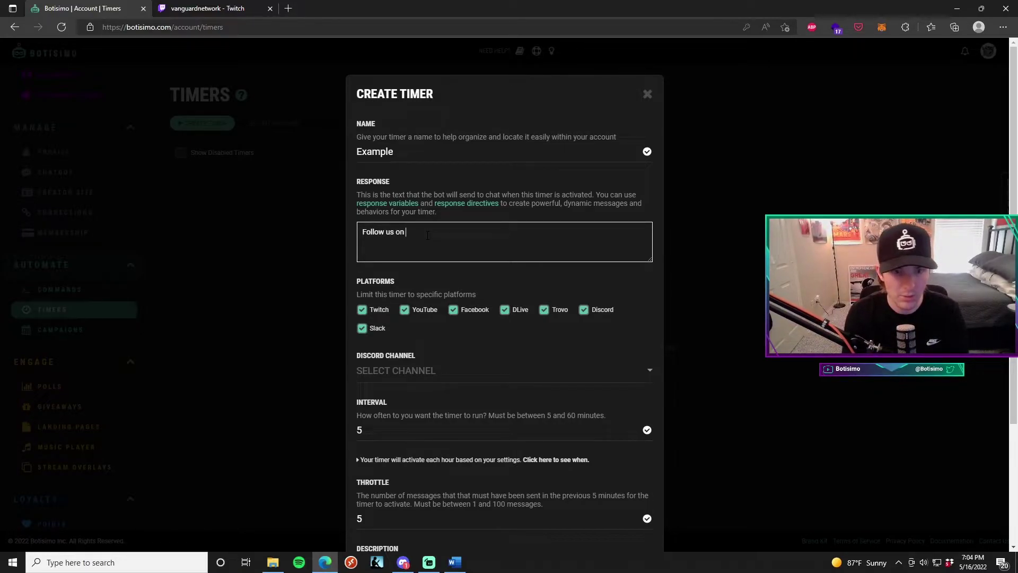
{"action": "type", "text": "Twitter @bO"}
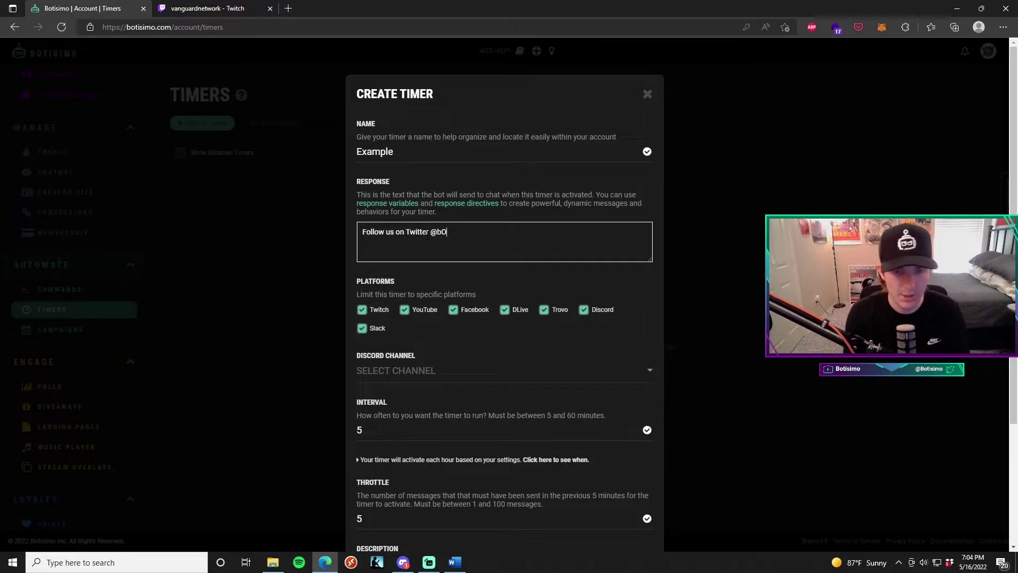
{"action": "key", "text": "BackSpace"}
{"action": "key", "text": "BackSpace"}
{"action": "type", "text": "Botisimo"}
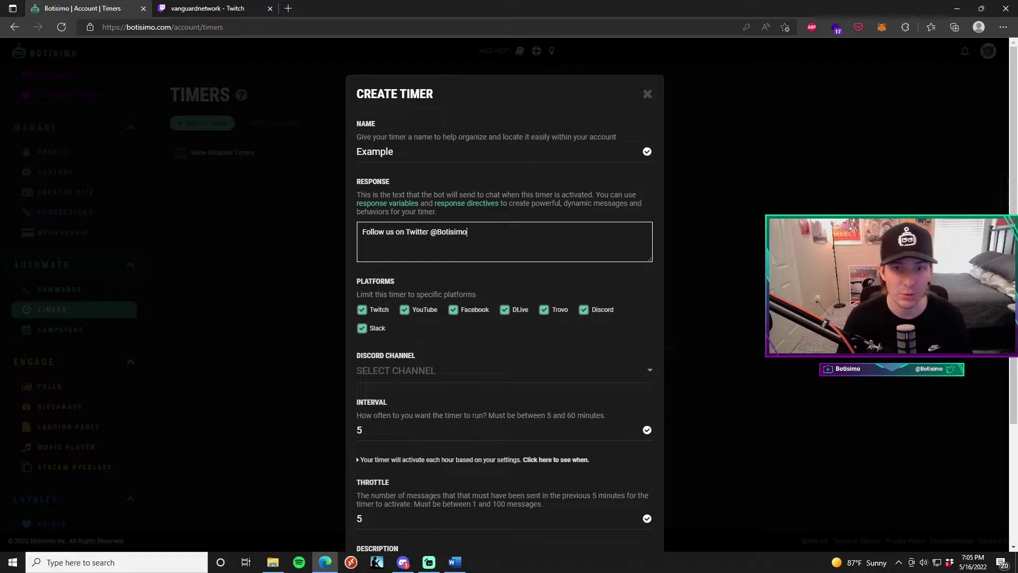
Uncheck Discord so the timer posts only to Twitch, YouTube, Facebook, DLive, Trovo and Slack
{"action": "scroll", "coordinate": [430, 239], "scroll_direction": "down", "scroll_amount": 3}
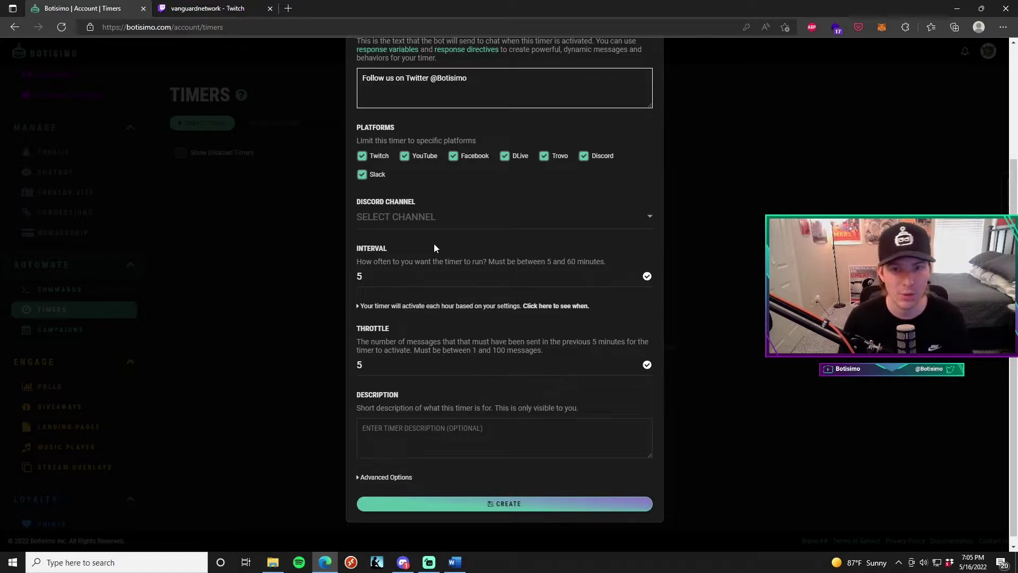
{"action": "left_click", "coordinate": [584, 157]}
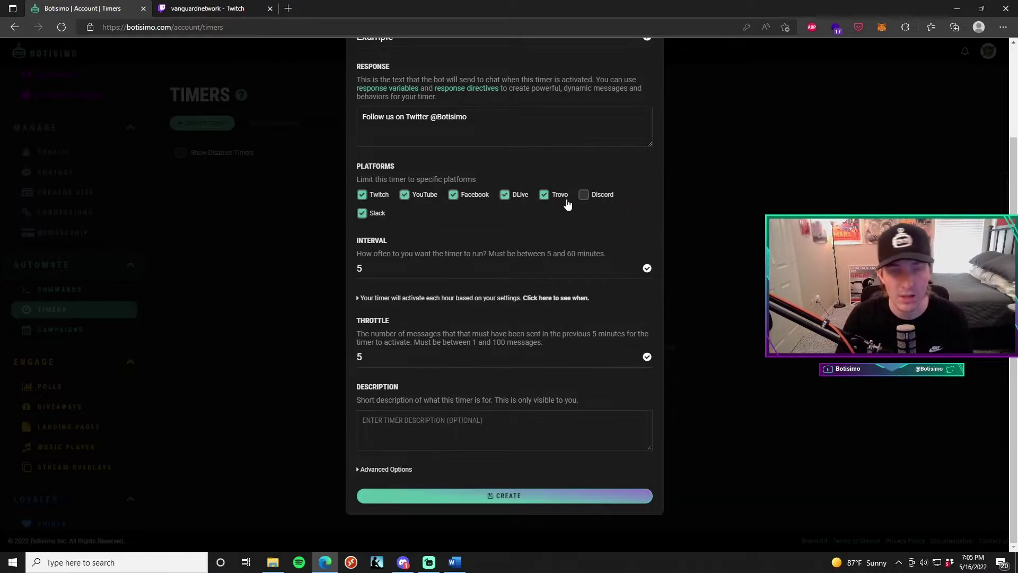
{"action": "left_click", "coordinate": [398, 274]}
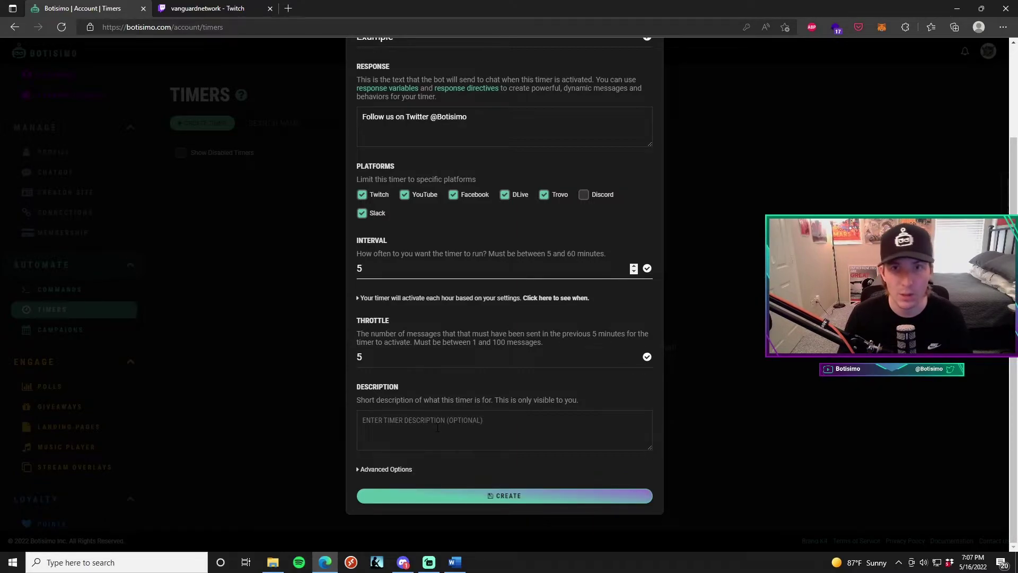
Expand Advanced Options and leave the timer's connection set to All Connections
{"action": "left_click", "coordinate": [386, 469]}
{"action": "scroll", "coordinate": [396, 416], "scroll_direction": "down", "scroll_amount": 3}
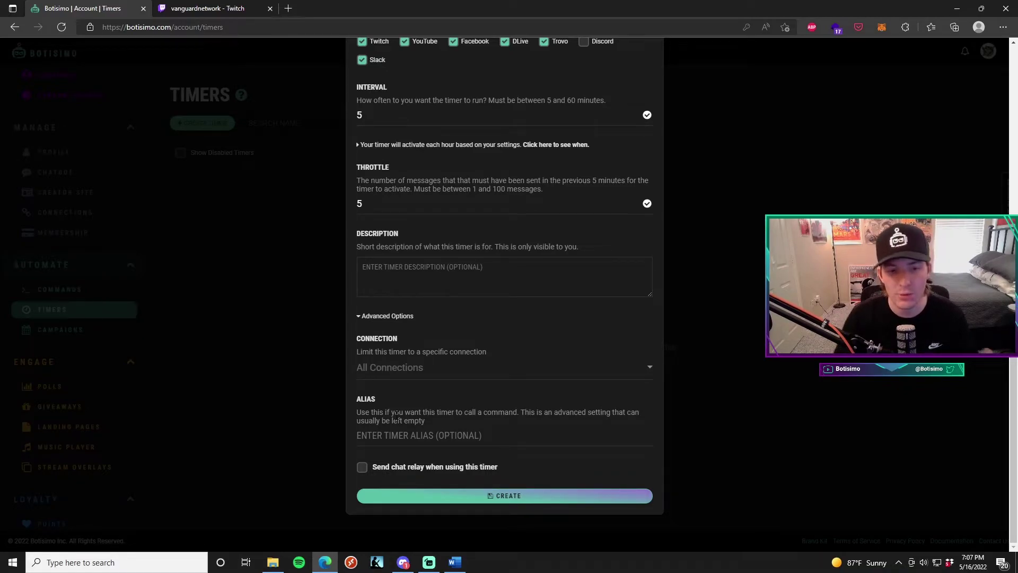
{"action": "left_click", "coordinate": [413, 368]}
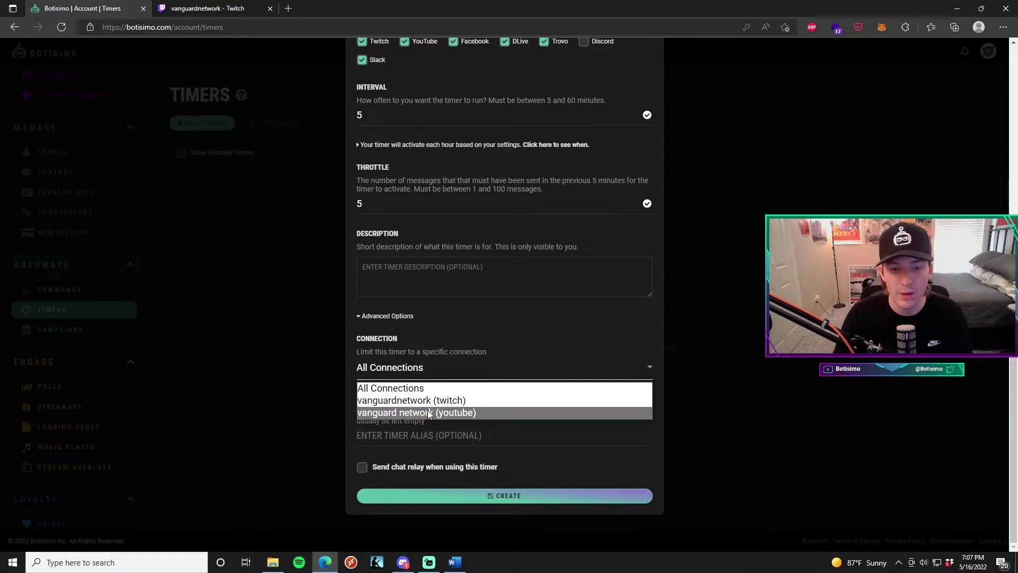
{"action": "left_click", "coordinate": [429, 402]}
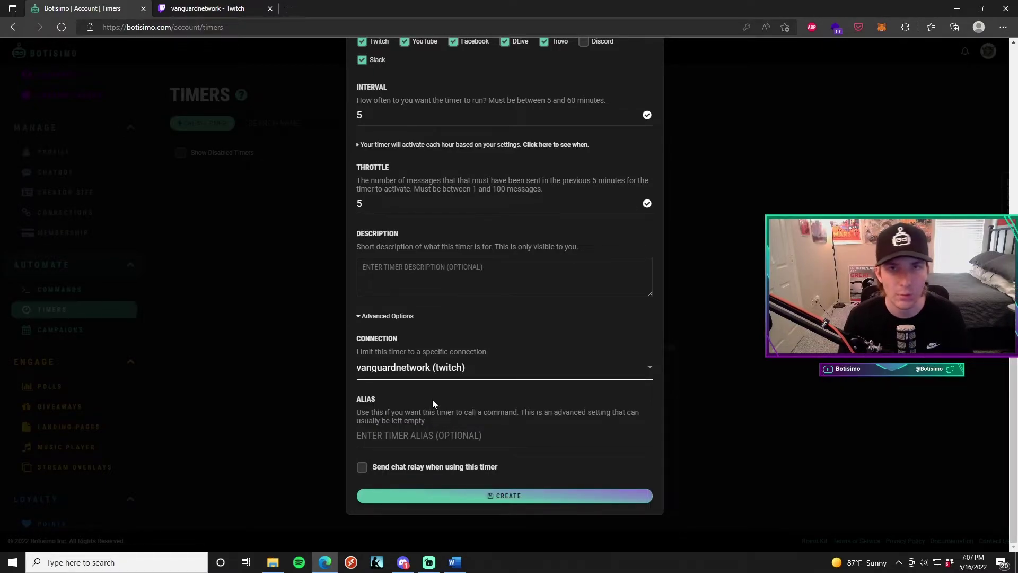
{"action": "key", "text": "Up"}
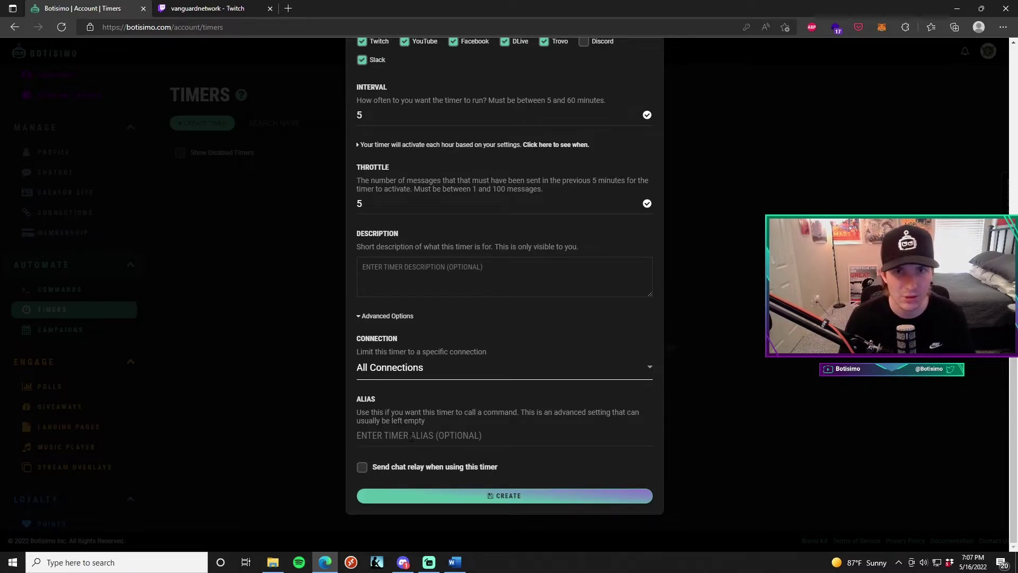
{"action": "scroll", "coordinate": [461, 329], "scroll_direction": "up", "scroll_amount": 6}
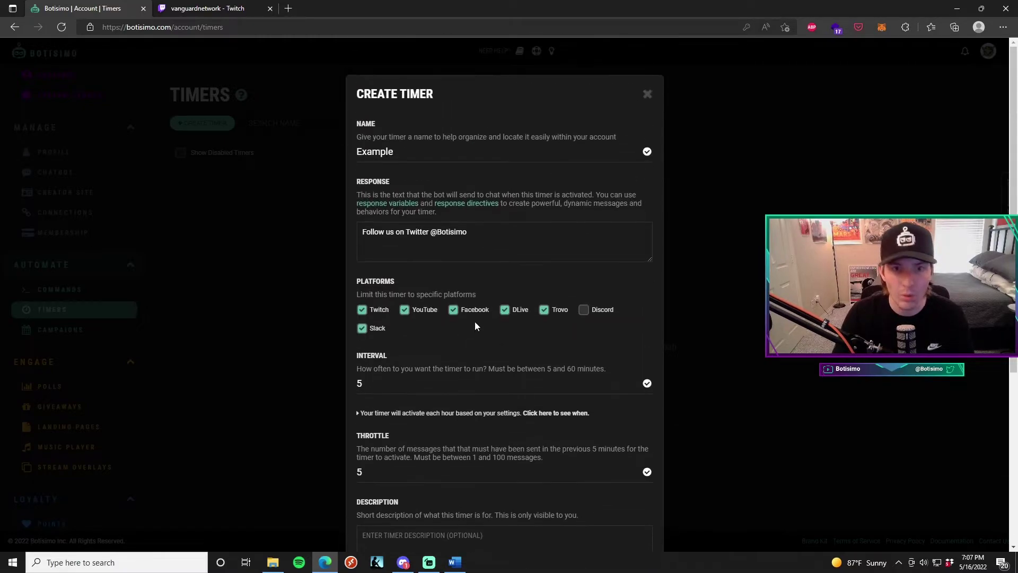
{"action": "scroll", "coordinate": [475, 321], "scroll_direction": "down", "scroll_amount": 6}
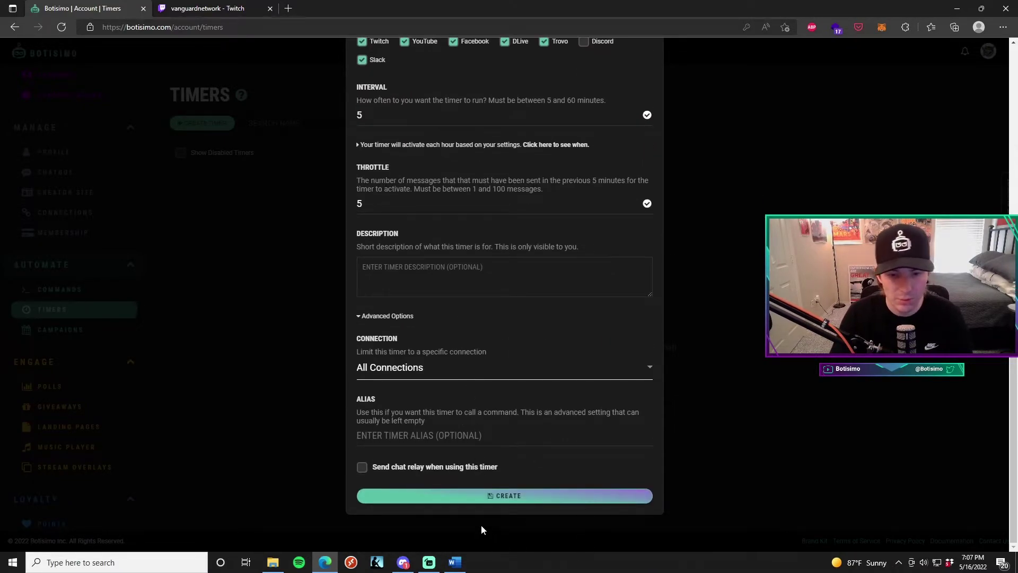
{"action": "left_click", "coordinate": [485, 496]}
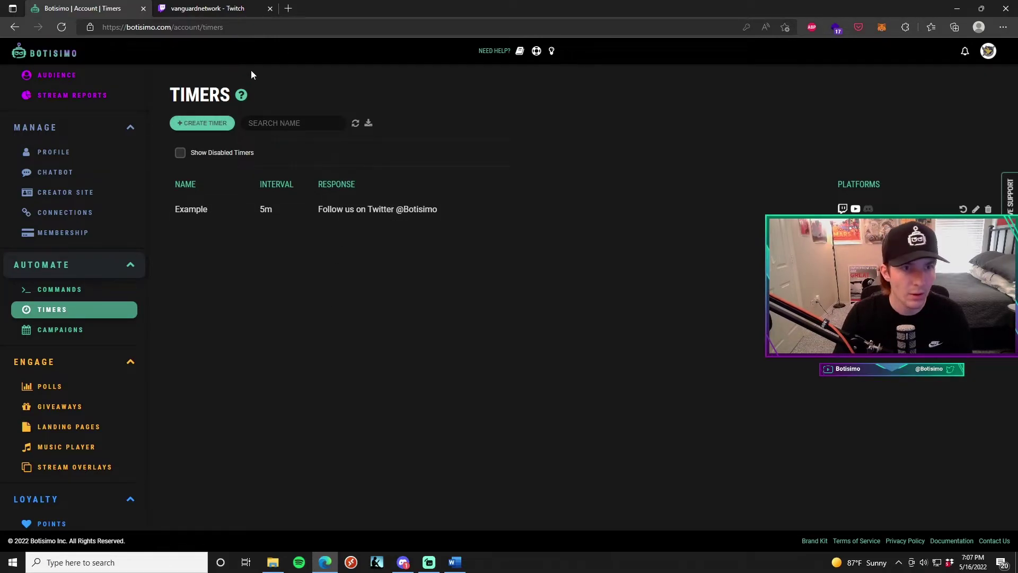
{"action": "left_click", "coordinate": [247, 9]}
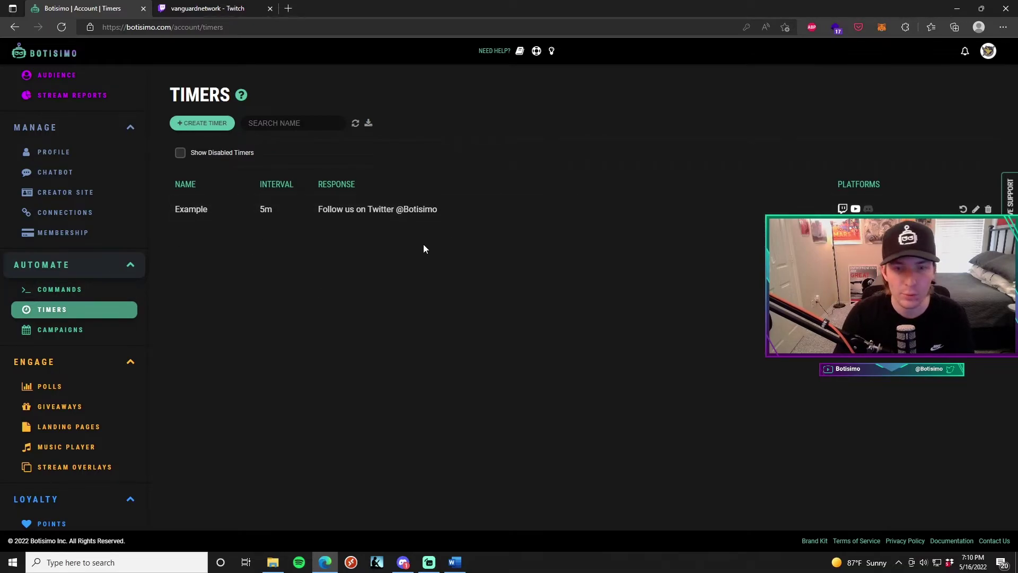
Open the Example timer and clear its existing response text
{"action": "left_click", "coordinate": [467, 210]}
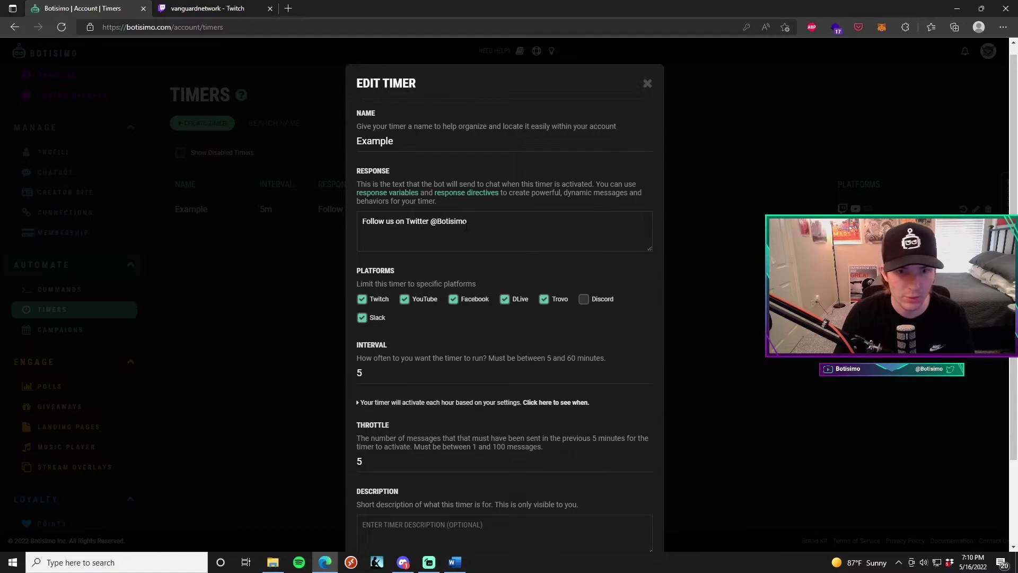
{"action": "left_click", "coordinate": [478, 227]}
{"action": "key", "text": "ctrl+a"}
{"action": "key", "text": "BackSpace"}
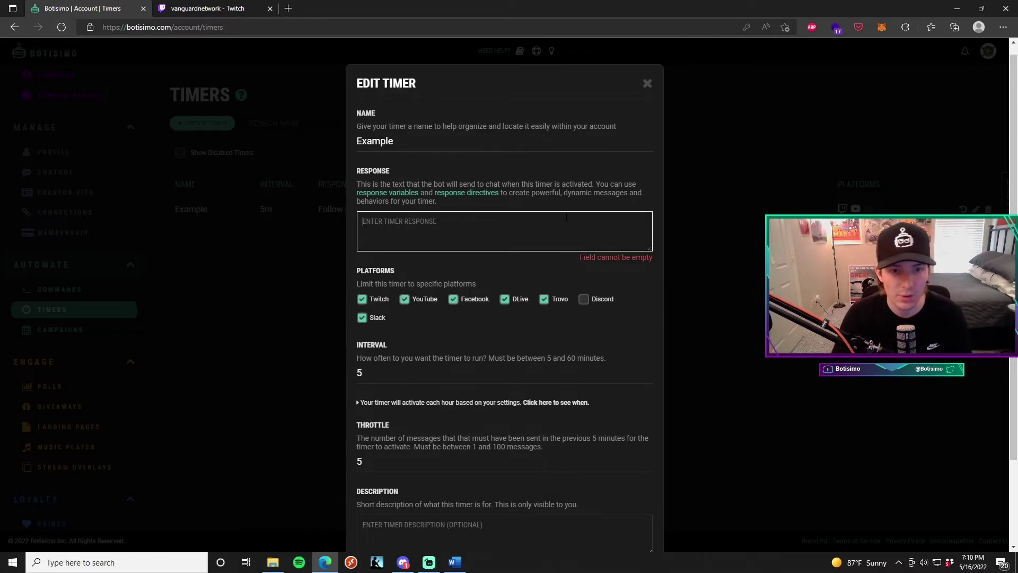
Paste the $(rotate …) response from Word, removing the stray leading bullet
{"action": "key", "text": "alt+Tab"}
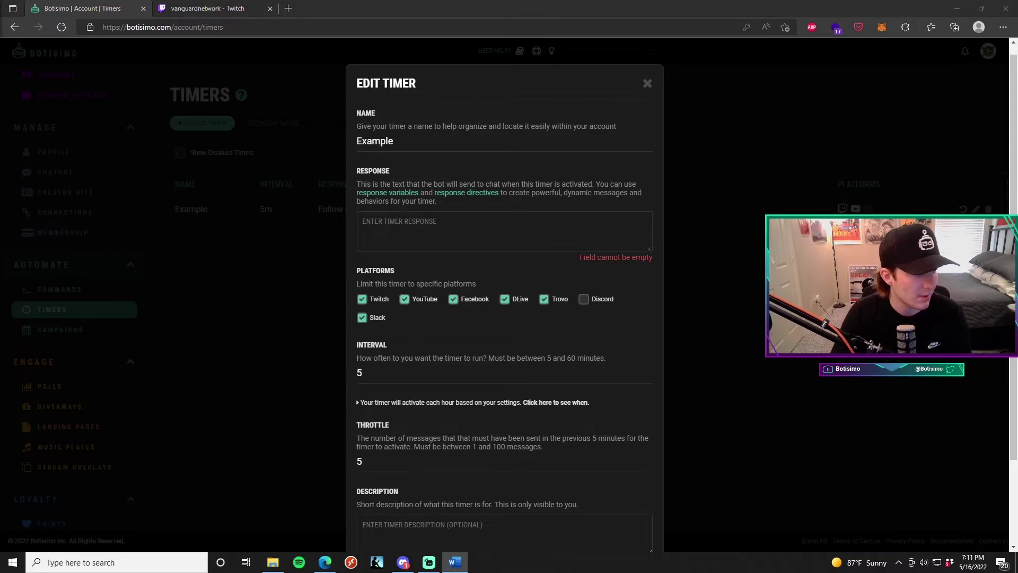
{"action": "key", "text": "alt+Tab"}
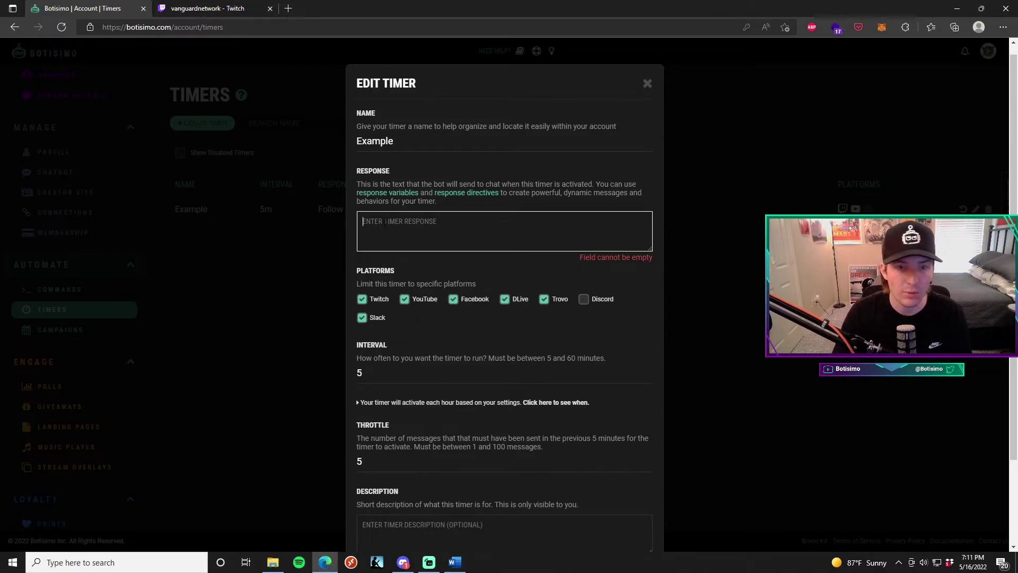
{"action": "type", "text": "o\t$(rotate Follow me on Twitter @Toby_Atterstrom | Subscribe to my YouTube Channel Toby Atterstrom | Stay tuned for an announcement at the end of the stream!"}
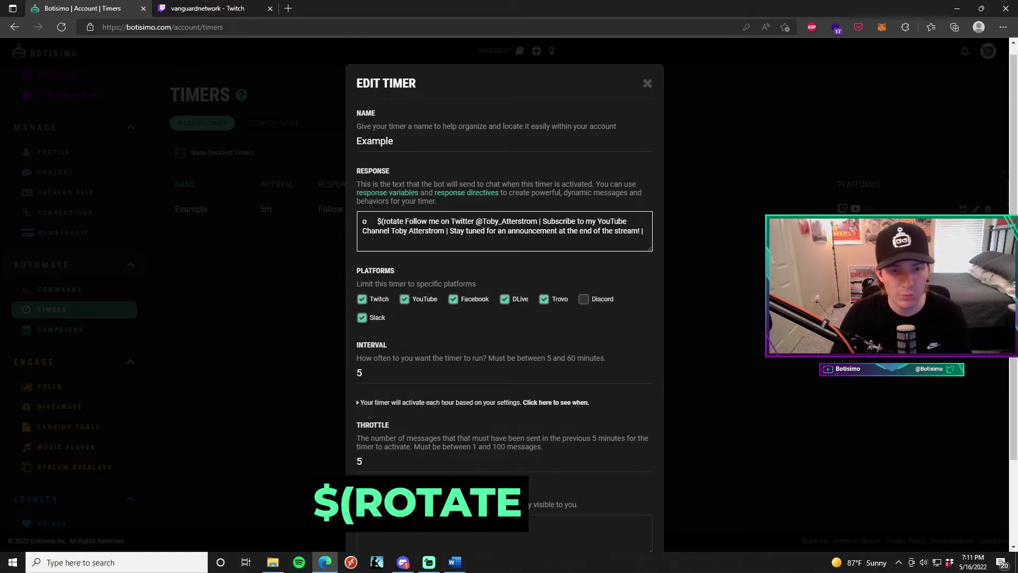
{"action": "left_click", "coordinate": [376, 221]}
{"action": "key", "text": "BackSpace"}
{"action": "key", "text": "BackSpace"}
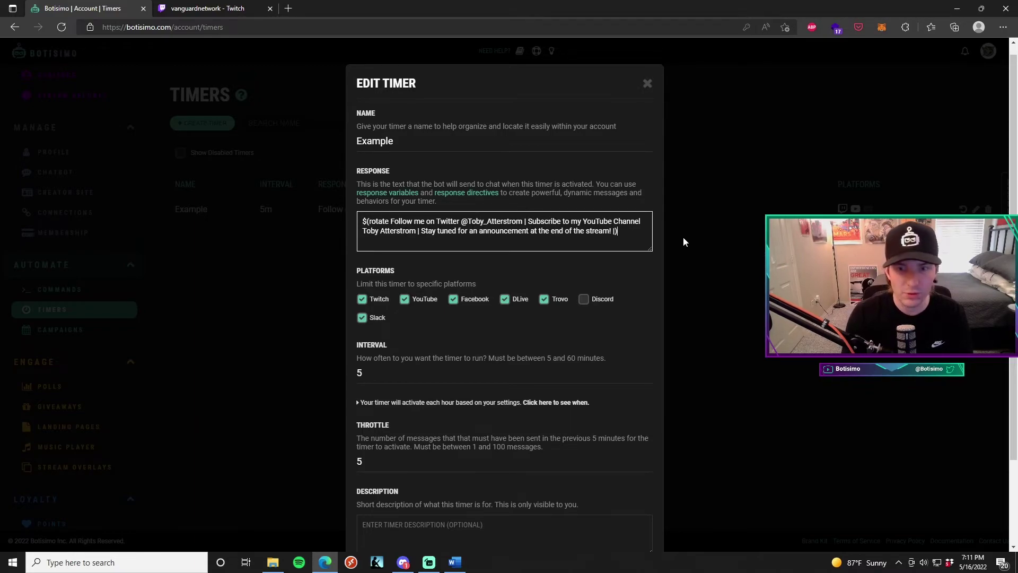
{"action": "scroll", "coordinate": [684, 242], "scroll_direction": "down", "scroll_amount": 3}
Save the timer and watch the Twitch stream chat for its messages
{"action": "left_click", "coordinate": [506, 496]}
{"action": "key", "text": "ctrl+Tab"}
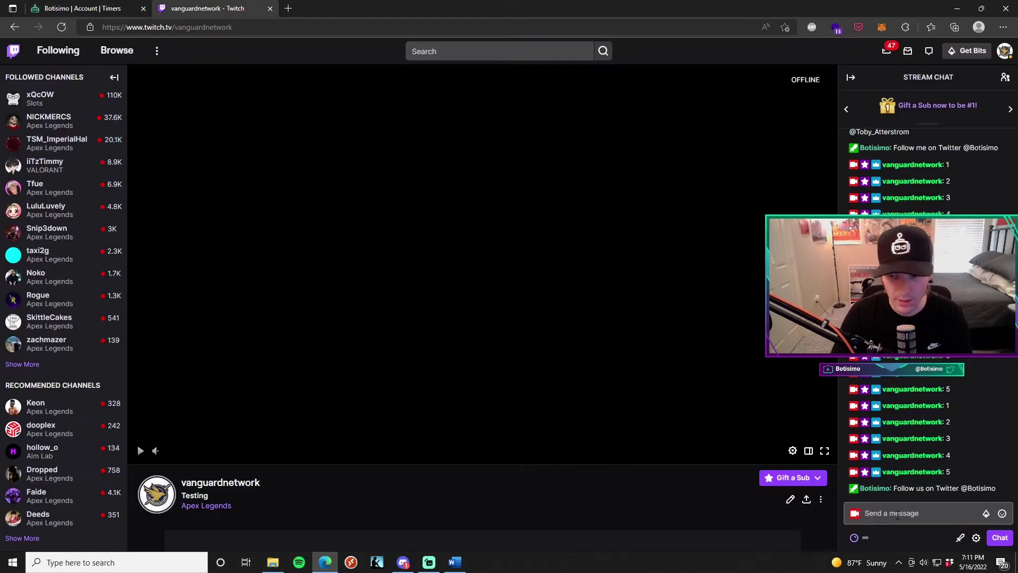